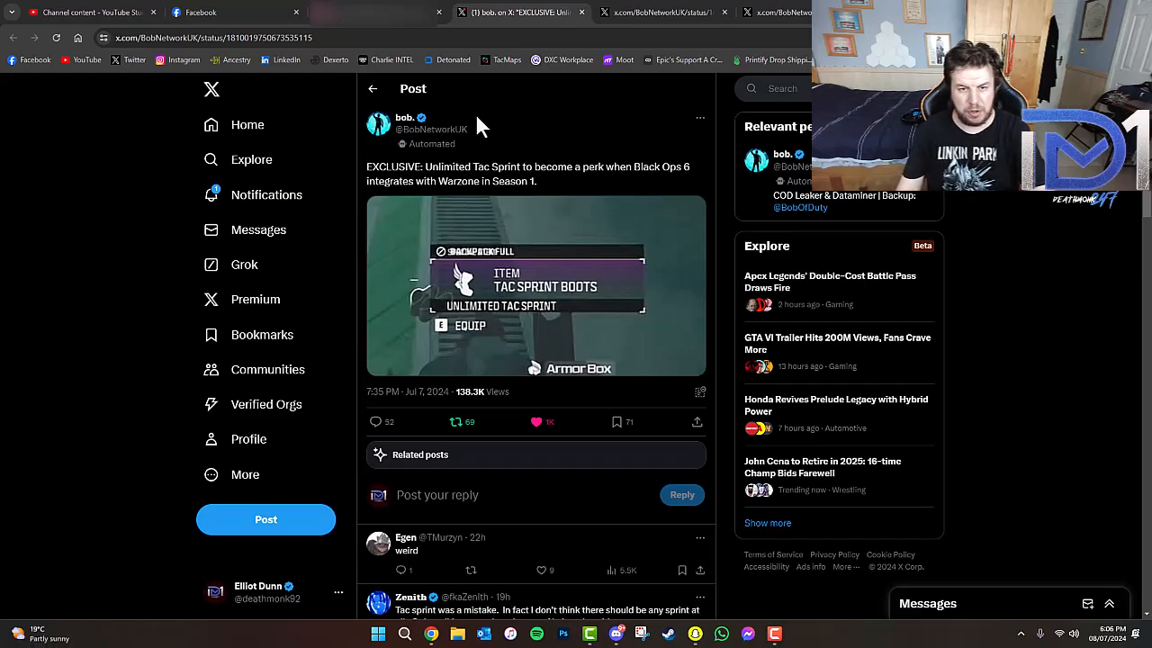
View the Warzone backpack-disappearing post and reveal the hidden replies under it.
click(666, 11)
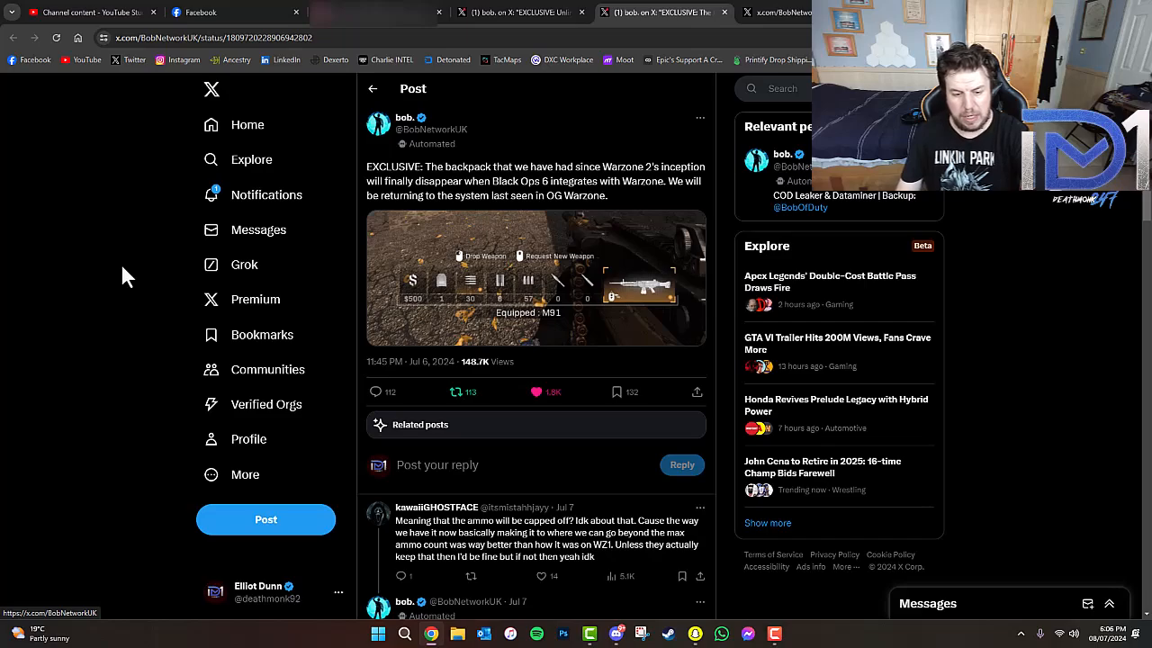
scroll(120, 264, down, 1)
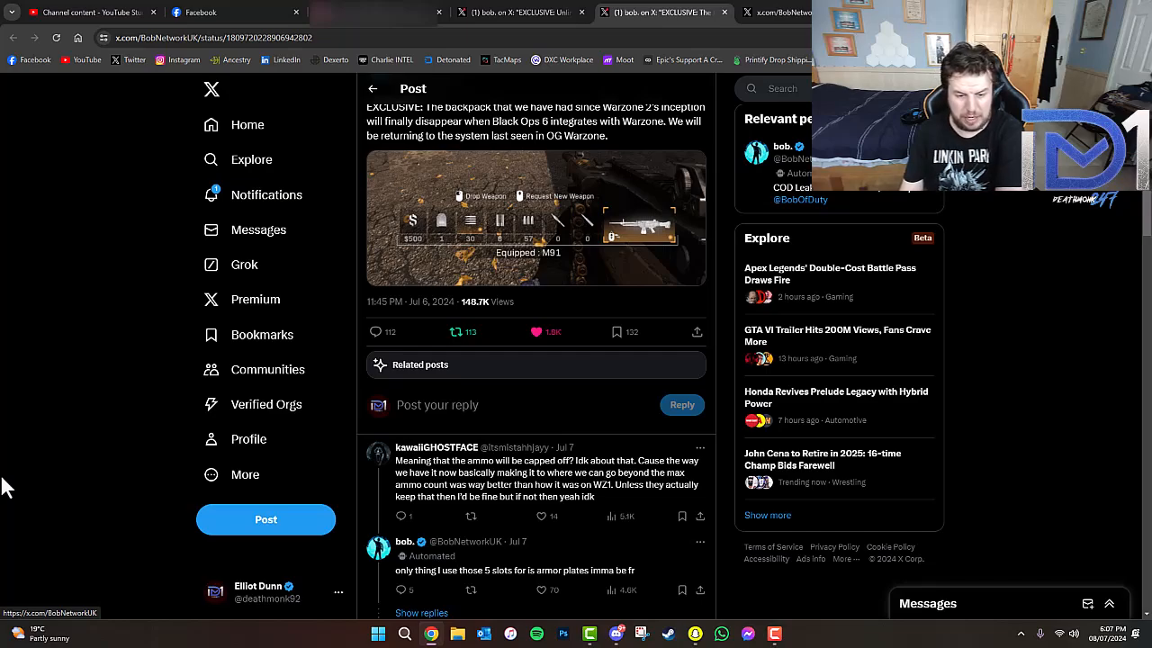
scroll(396, 459, down, 2)
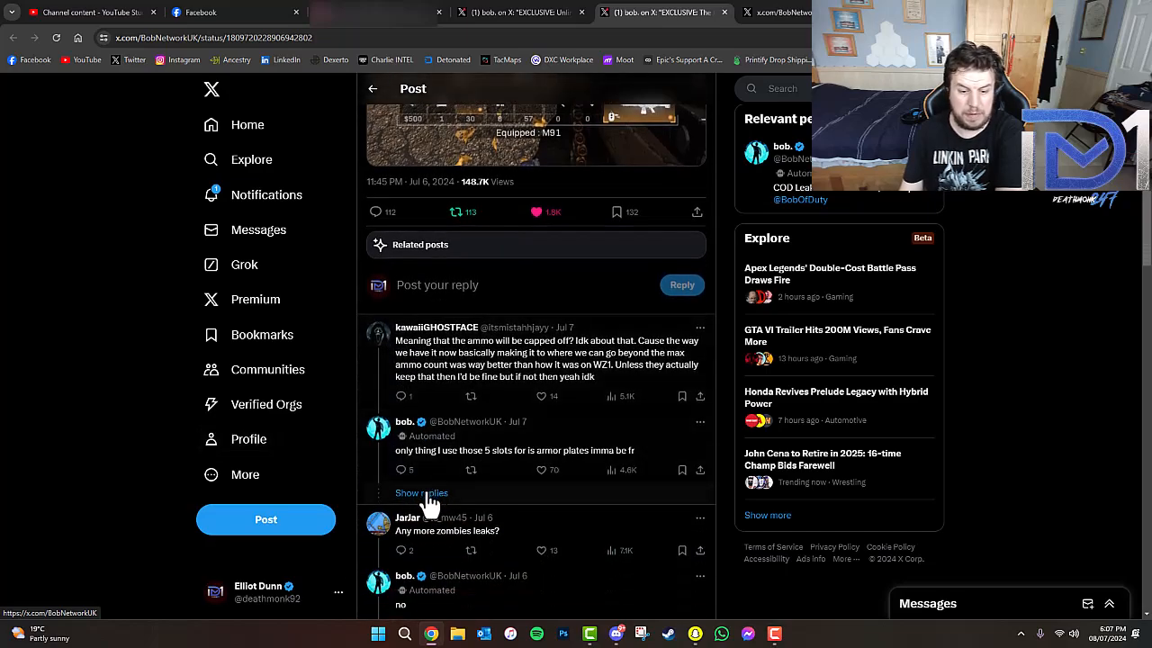
click(421, 493)
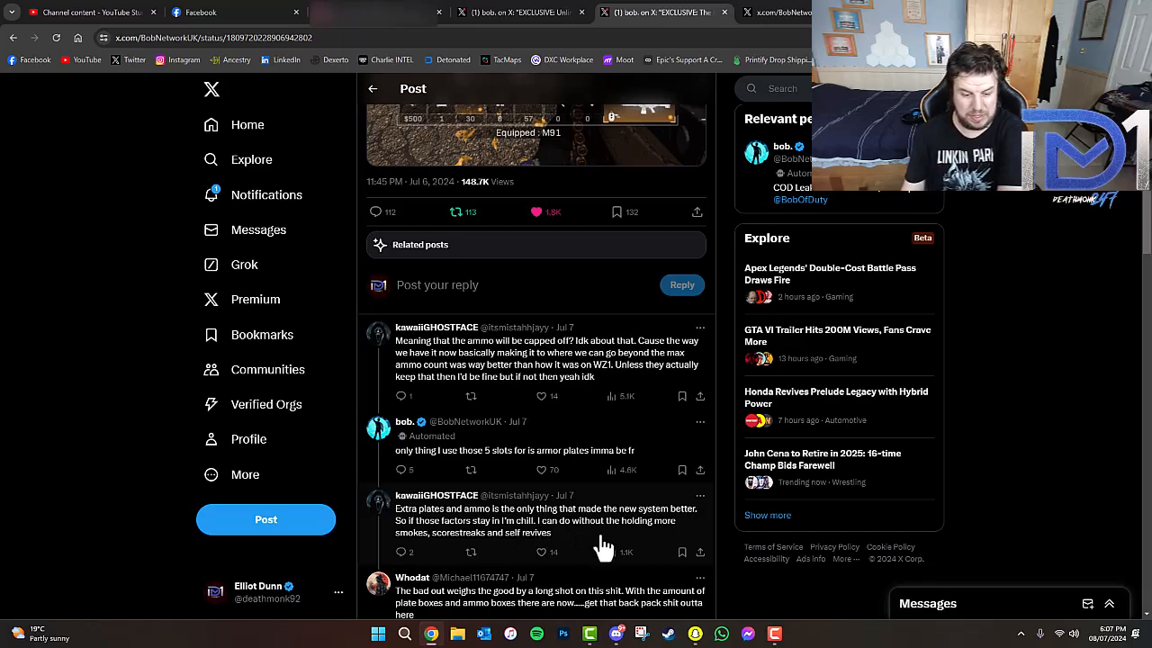
scroll(603, 547, down, 2)
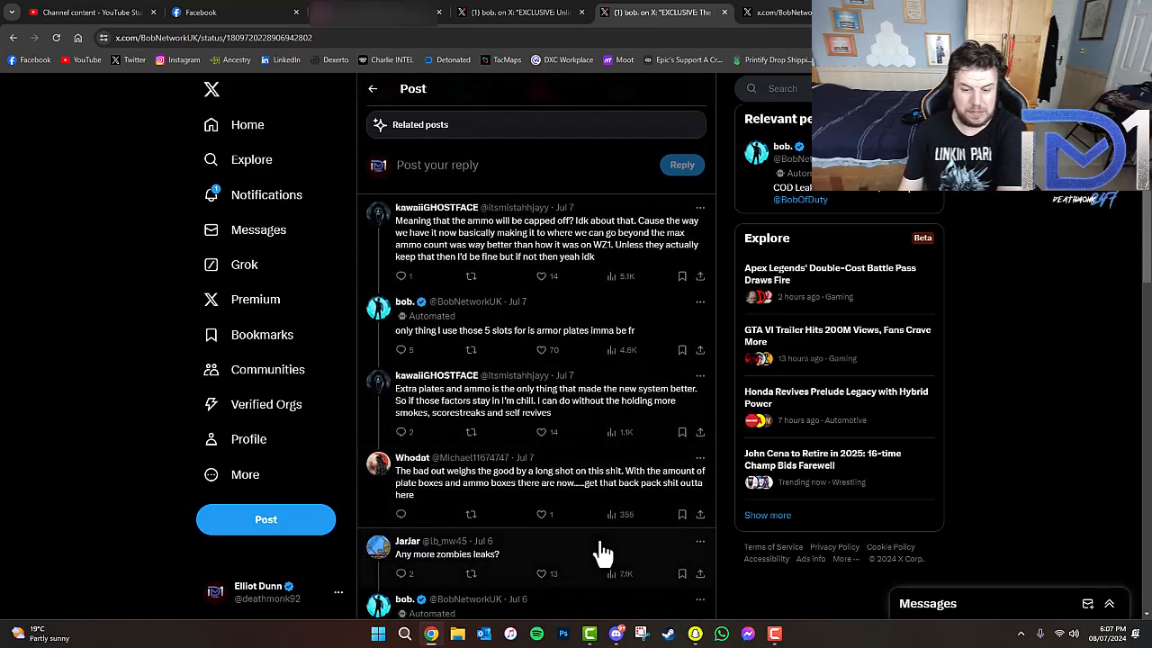
scroll(603, 547, up, 4)
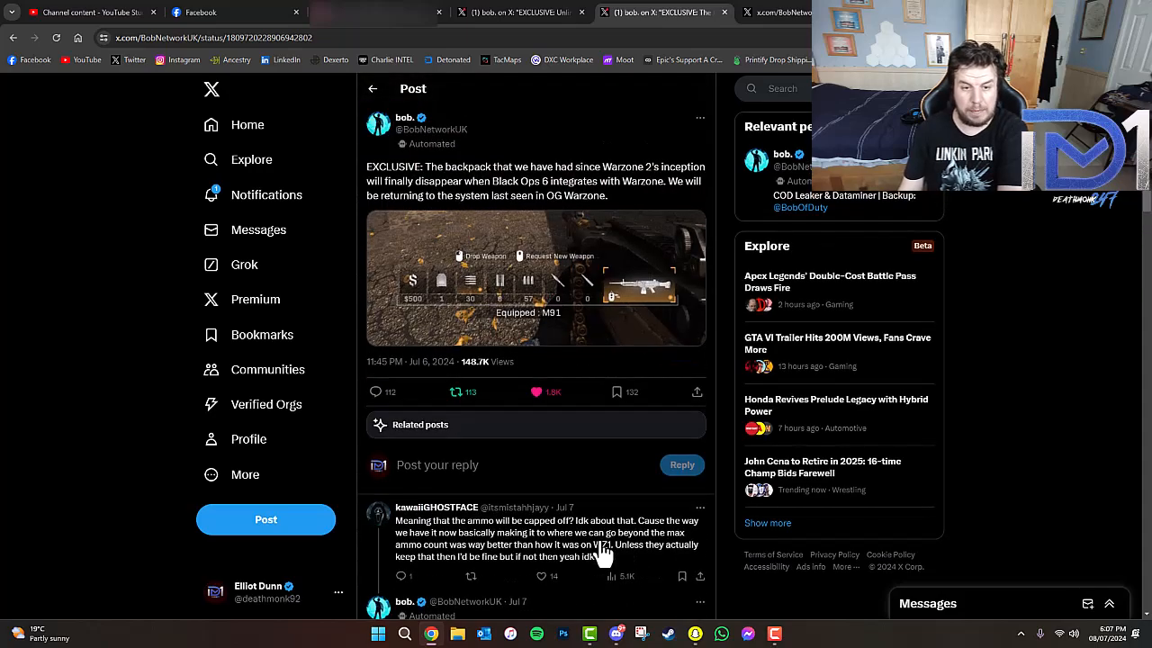
Switch to the Wildcards-in-Warzone post tab and read its replies.
click(778, 12)
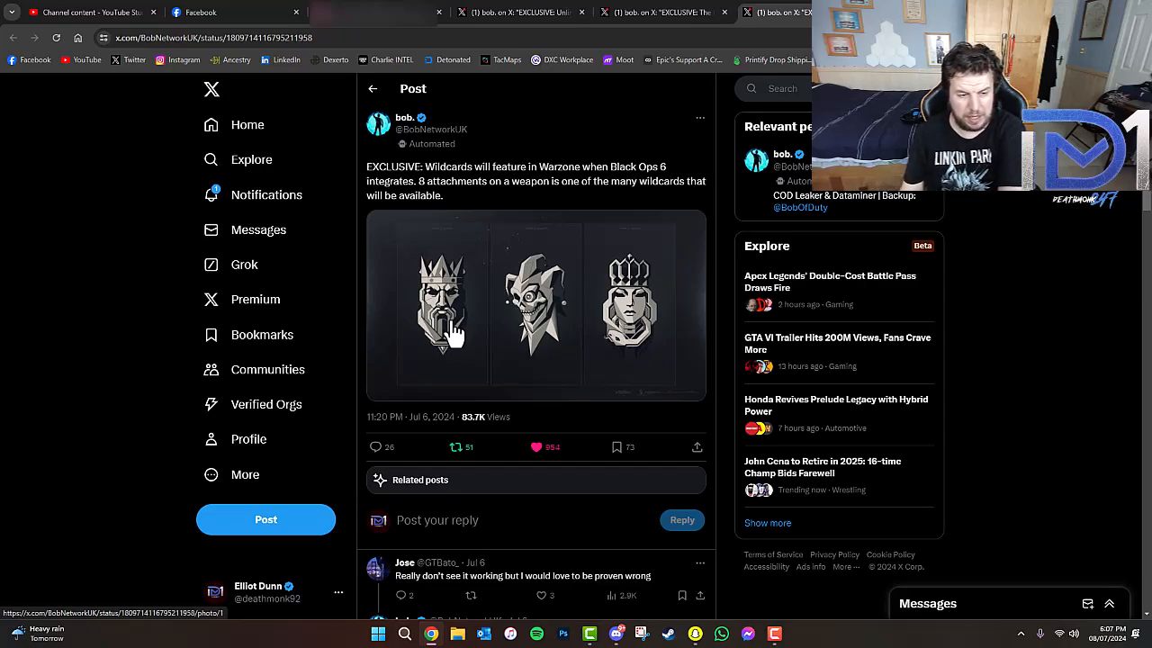
scroll(455, 333, down, 3)
scroll(454, 333, down, 1)
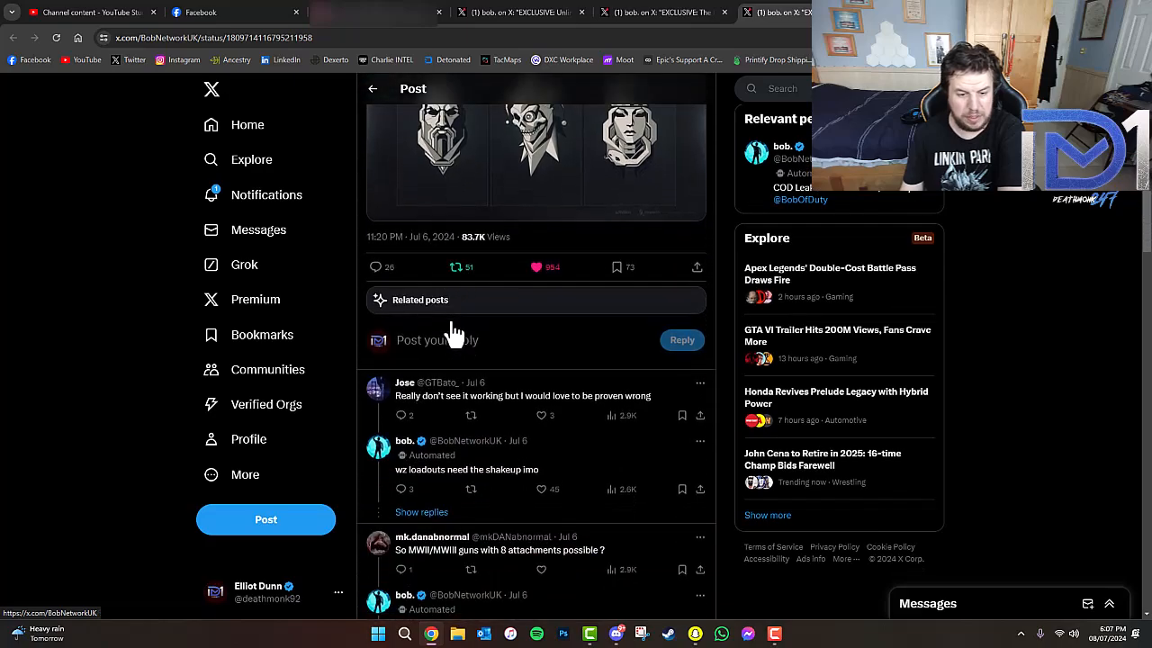
scroll(454, 332, up, 4)
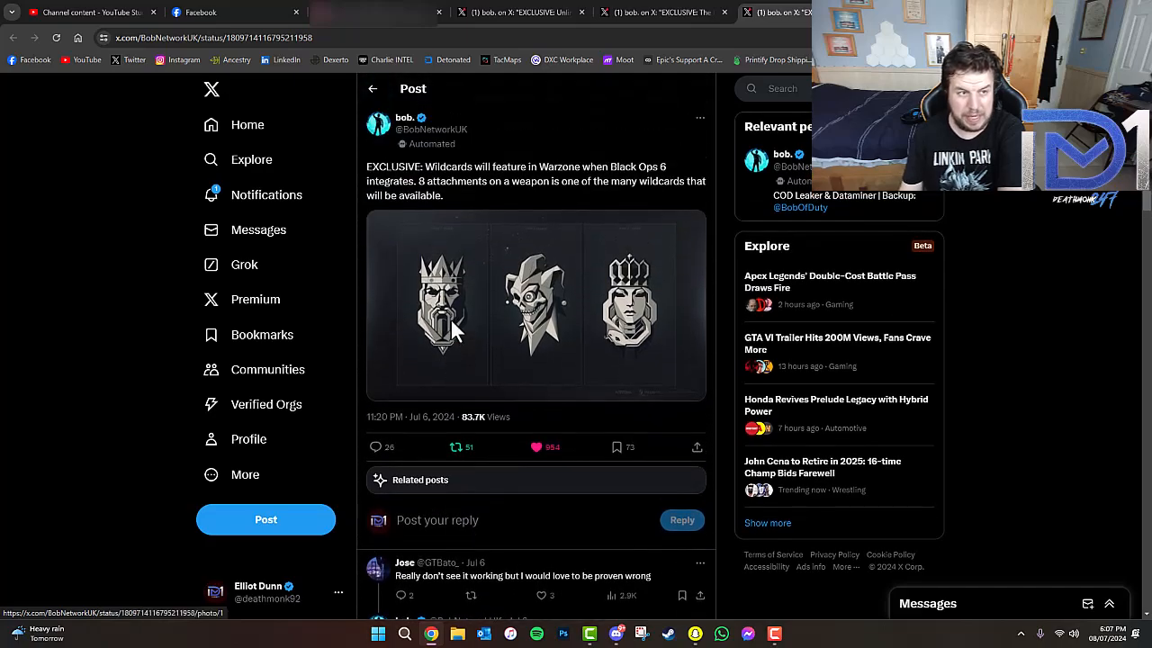